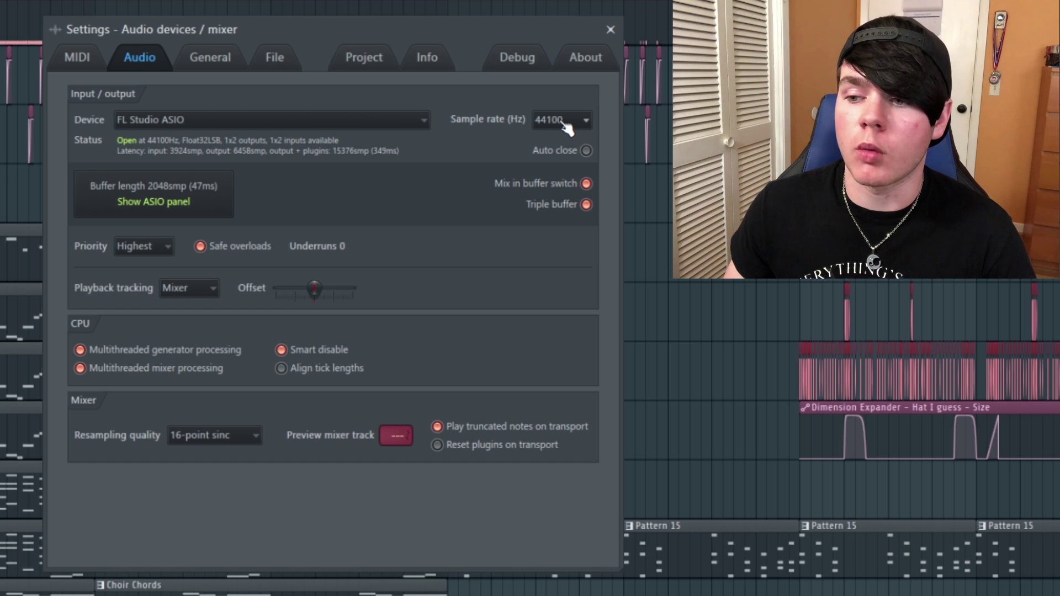
# Review the available sample rates and the ASIO driver's buffer length options in the audio settings, leaving them as set.
pyautogui.click(559, 120)
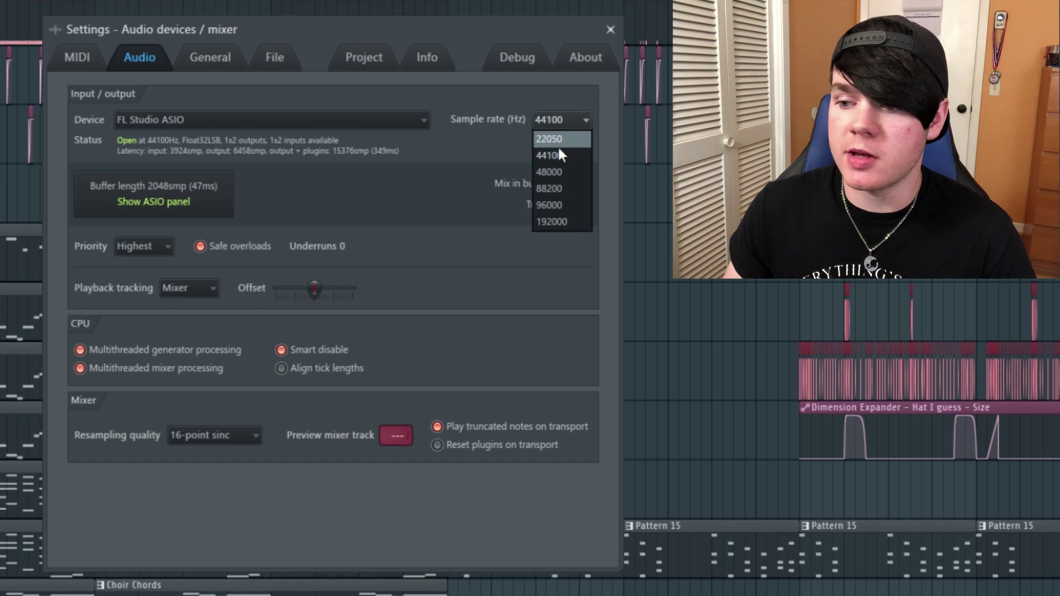
pyautogui.click(483, 139)
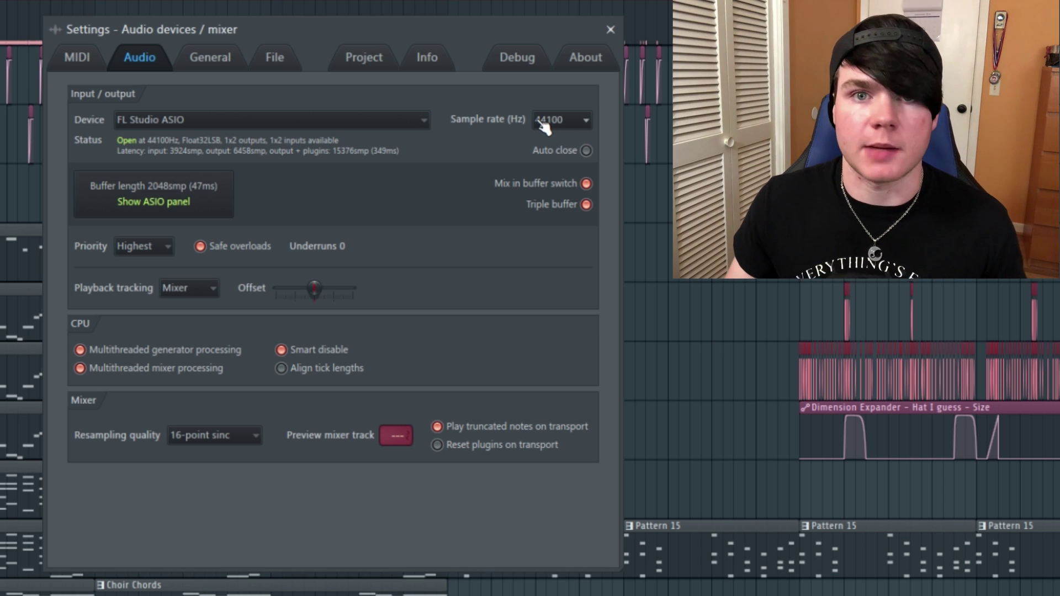
pyautogui.click(169, 195)
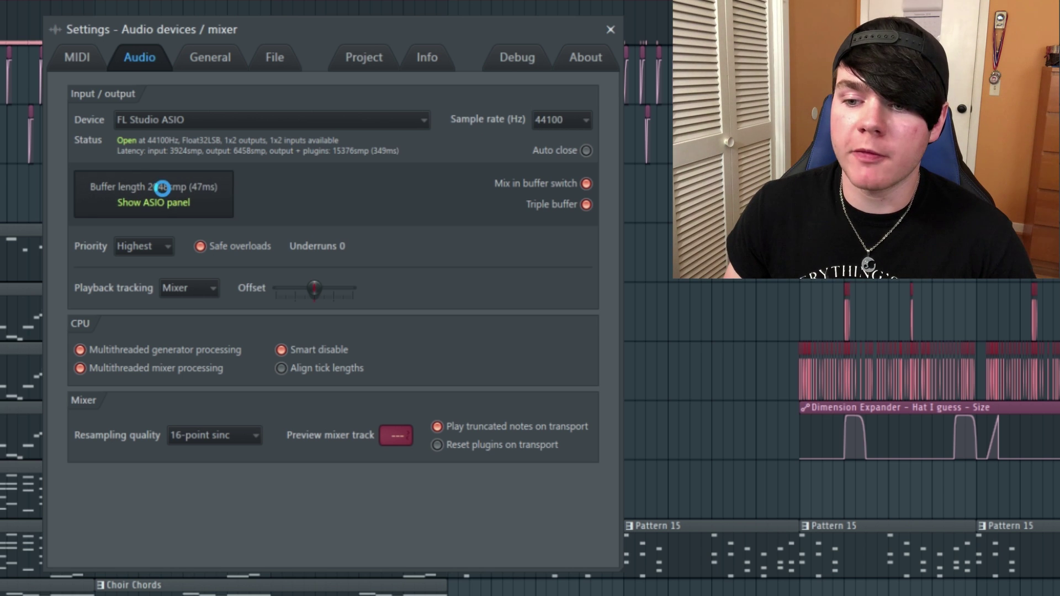
pyautogui.moveTo(249, 200); pyautogui.dragTo(324, 186)
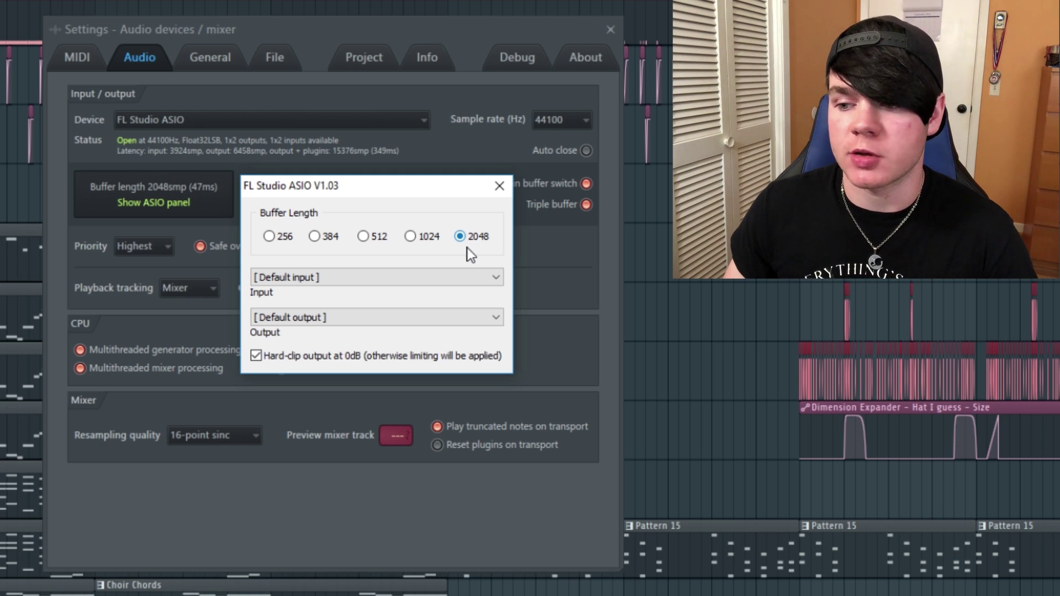
pyautogui.click(499, 186)
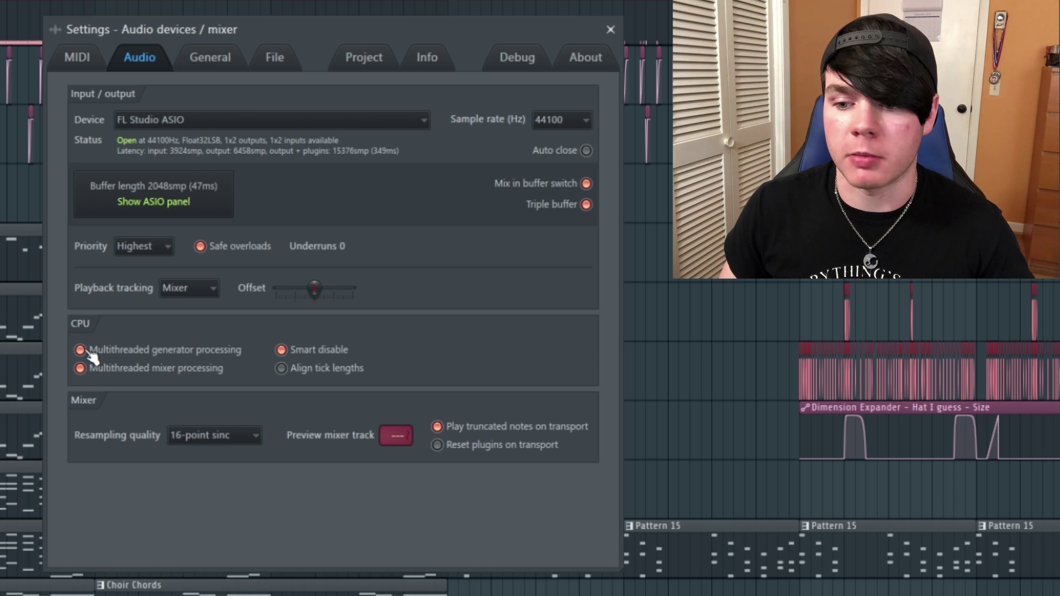
# Review the mixer's resampling quality options without changing the selection.
pyautogui.click(227, 439)
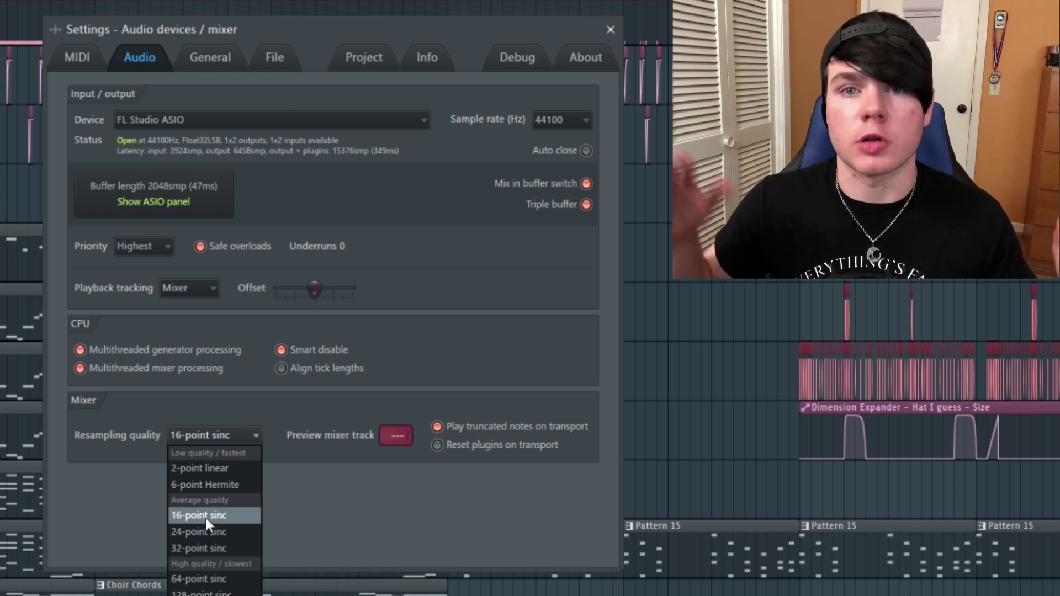
pyautogui.click(122, 411)
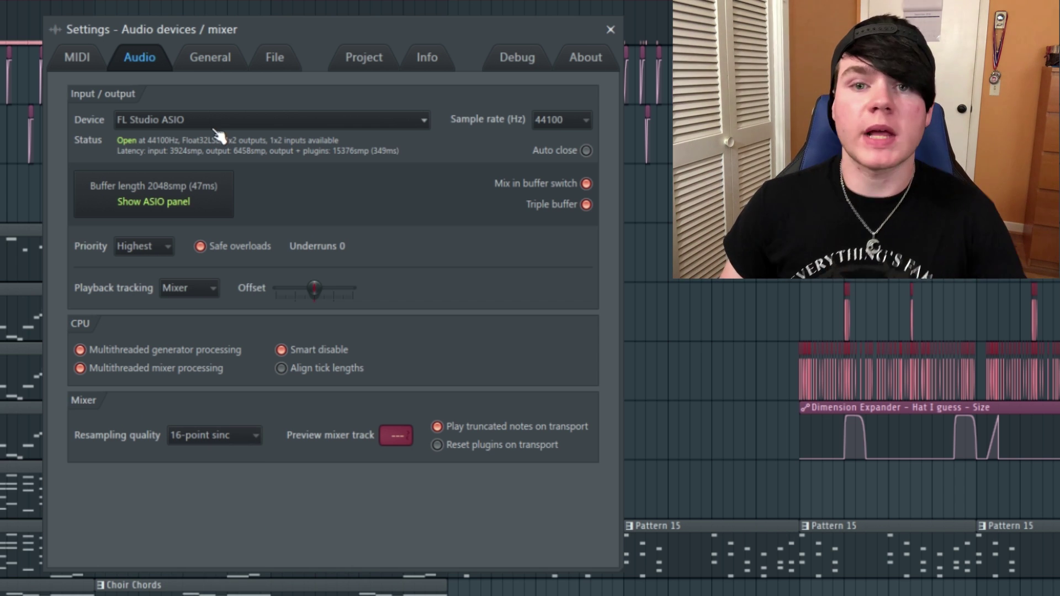
# Set the interface animations to "Don't distract me" in the general settings.
pyautogui.click(223, 67)
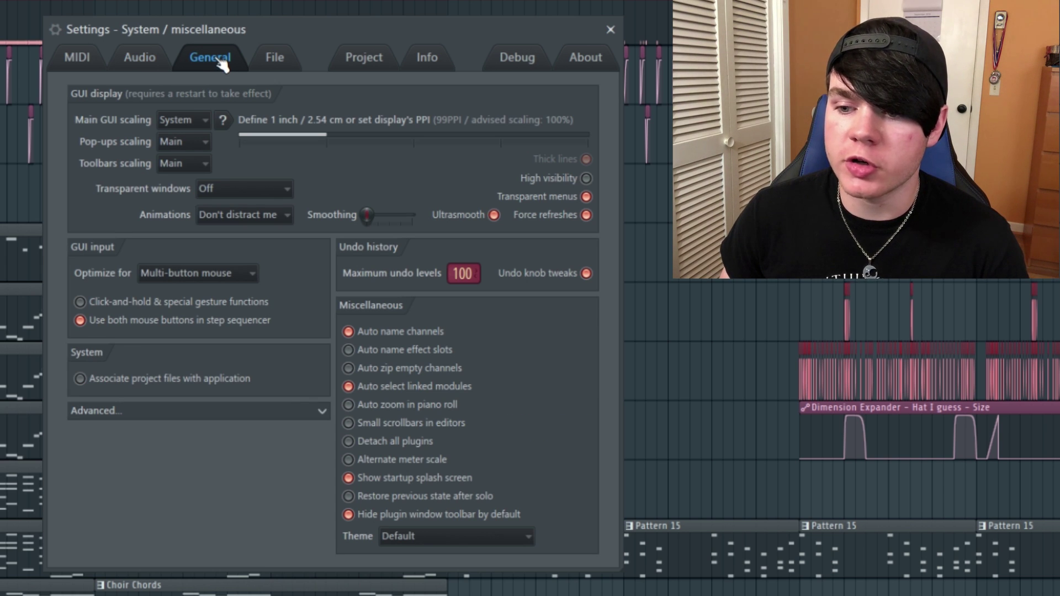
pyautogui.click(234, 215)
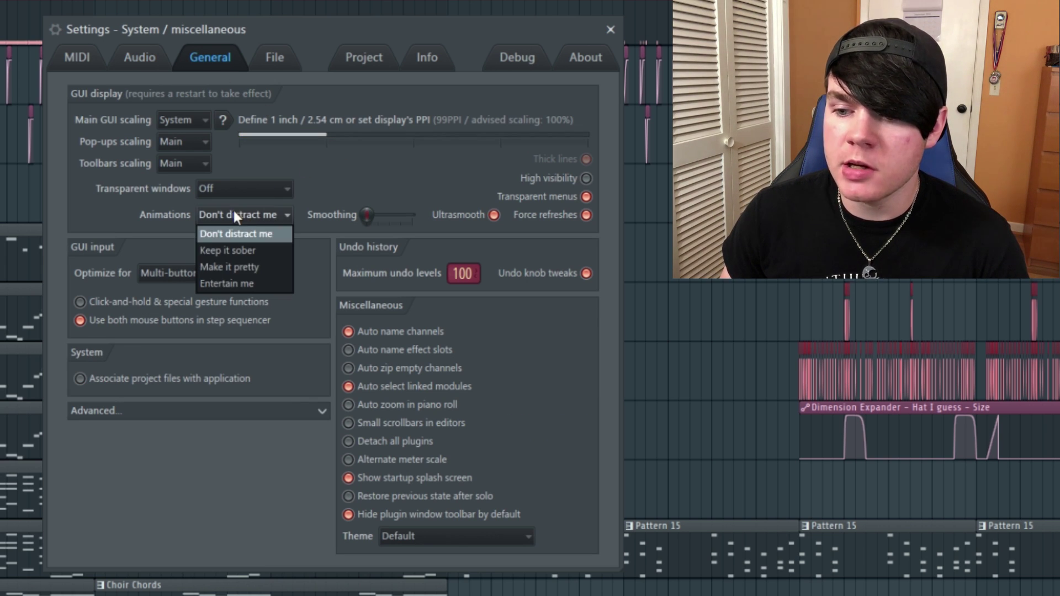
pyautogui.click(240, 237)
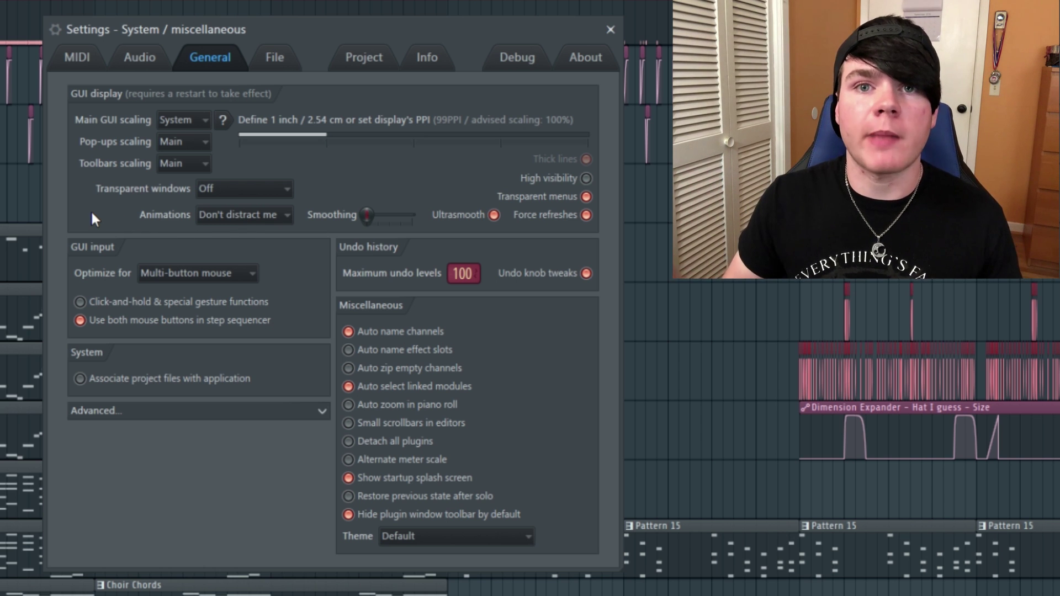
pyautogui.click(240, 217)
pyautogui.click(240, 237)
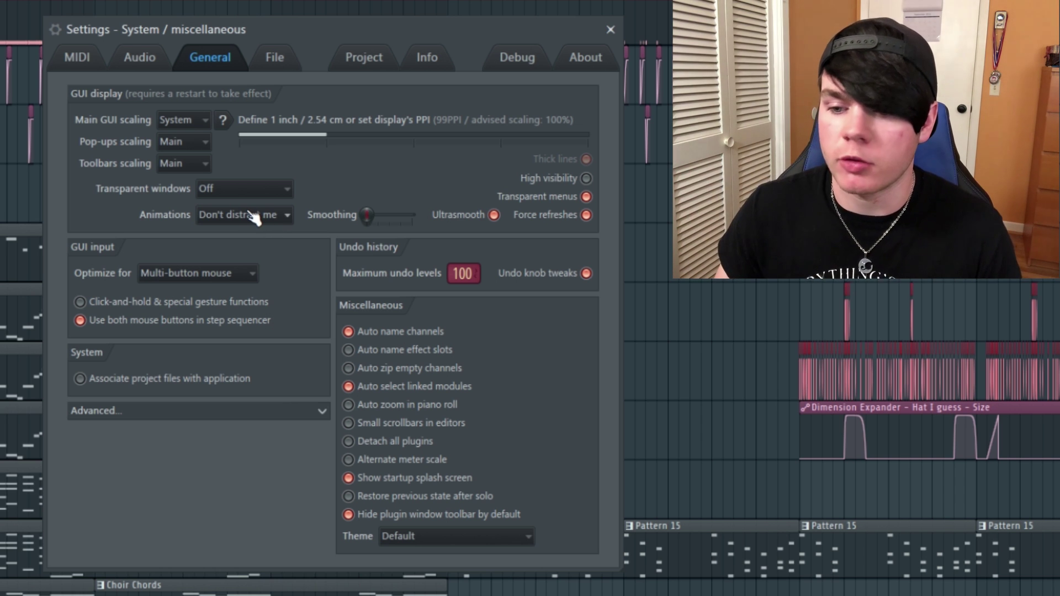
# Expand the advanced general settings and review options such as the high performance power plan.
pyautogui.click(322, 414)
pyautogui.scroll(-1, 315, 386)
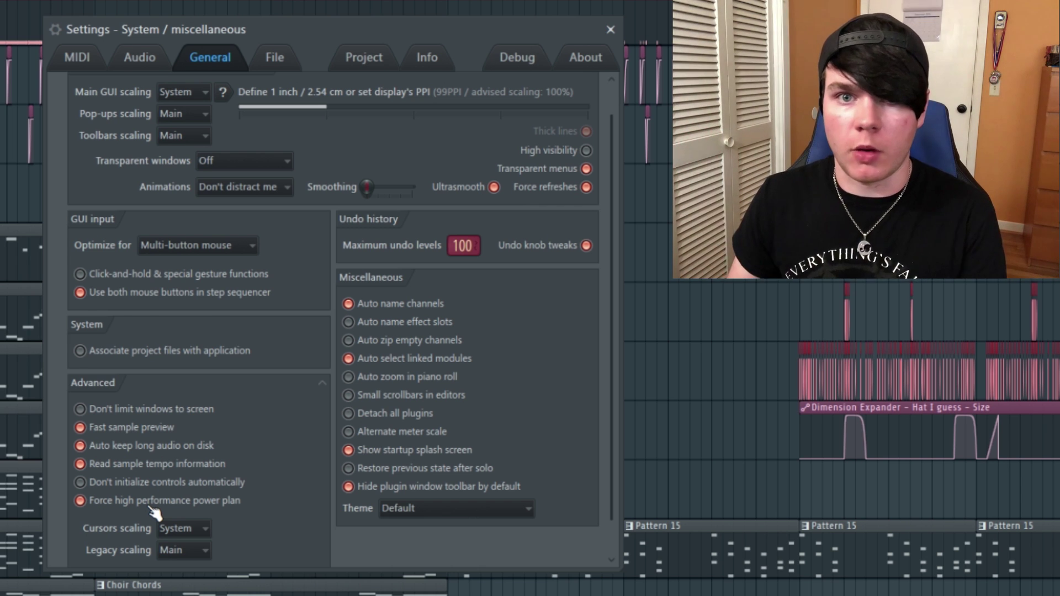
pyautogui.scroll(1, 264, 138)
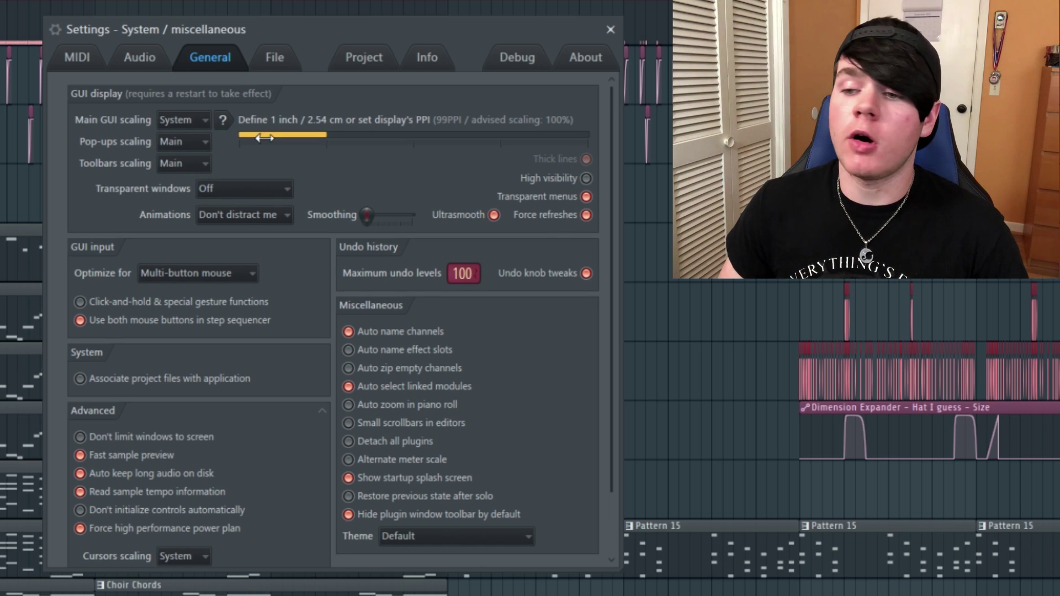
# Set the project's timebase to 96 PPQ and check how far the playlist can be magnified.
pyautogui.click(367, 60)
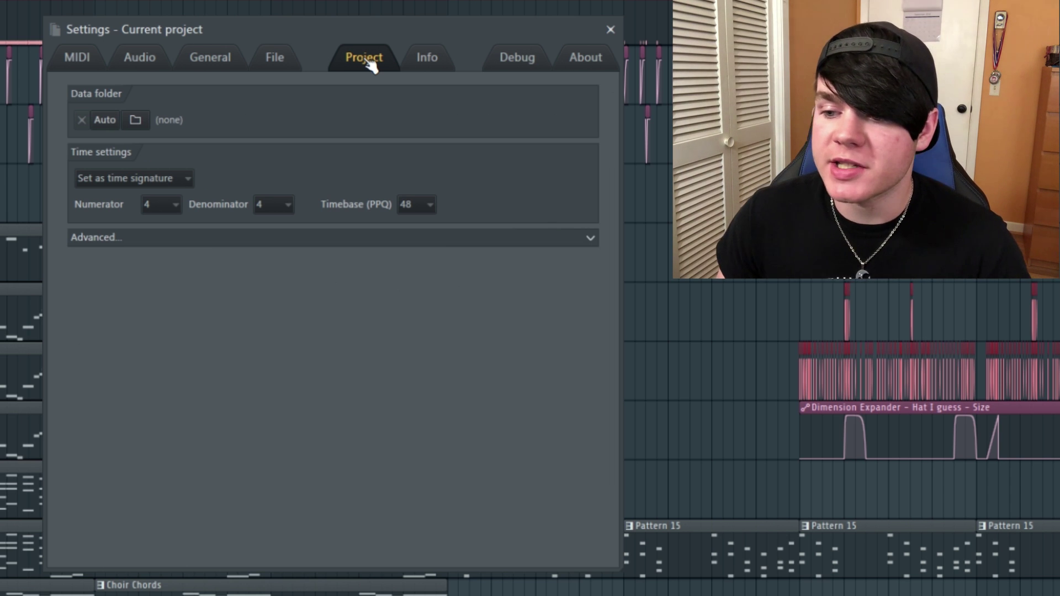
pyautogui.click(430, 204)
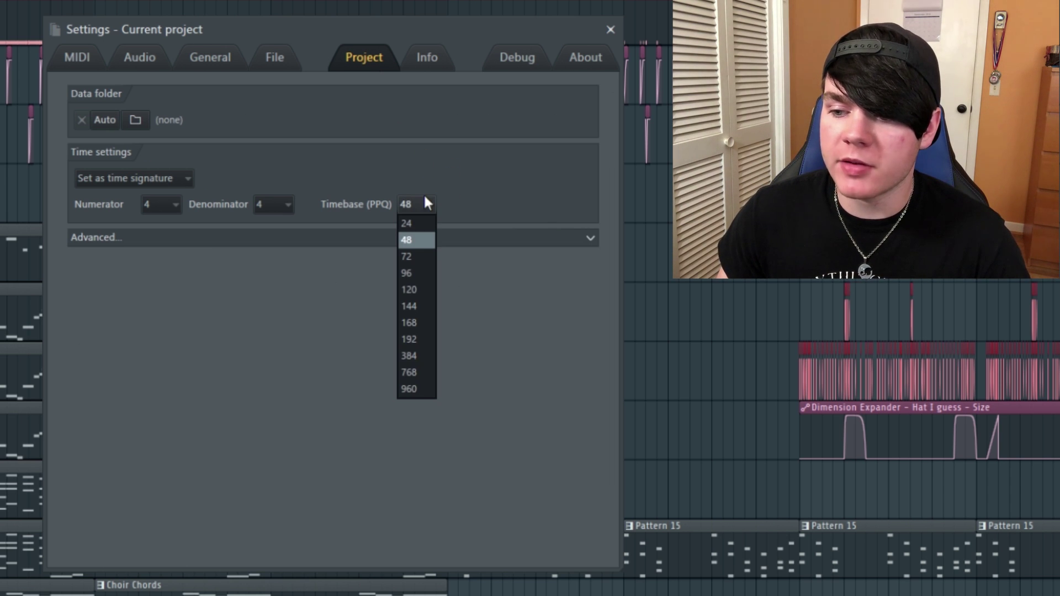
pyautogui.click(412, 275)
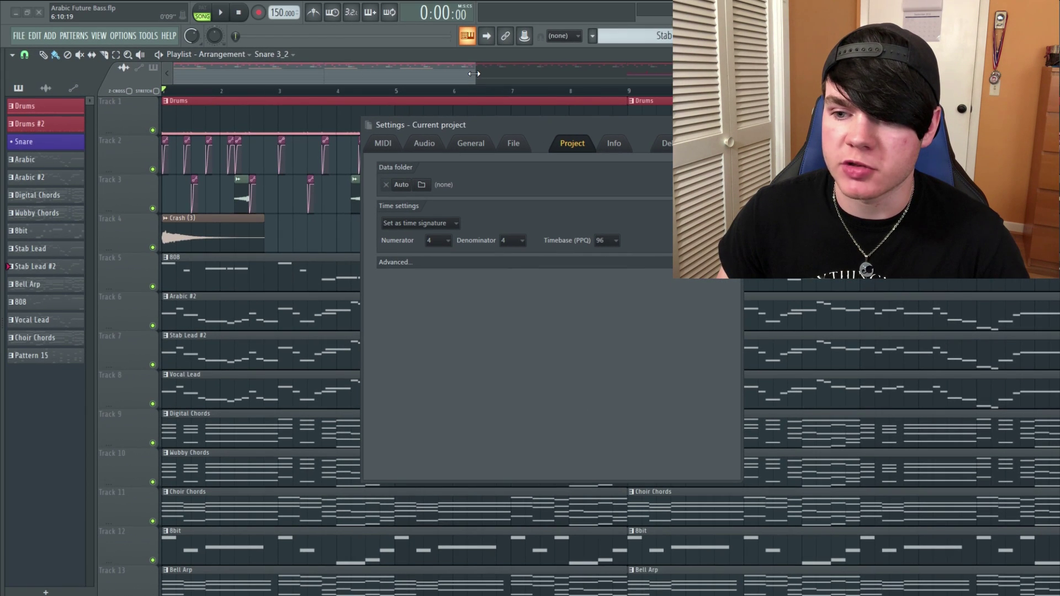
pyautogui.moveTo(474, 74); pyautogui.dragTo(747, 73)
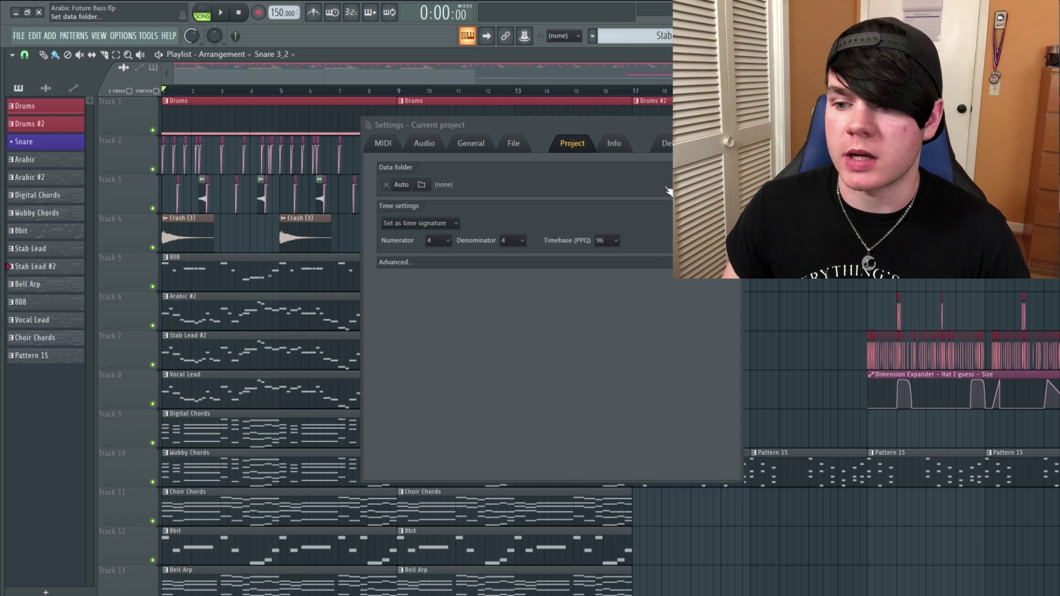
pyautogui.moveTo(749, 73); pyautogui.dragTo(164, 73)
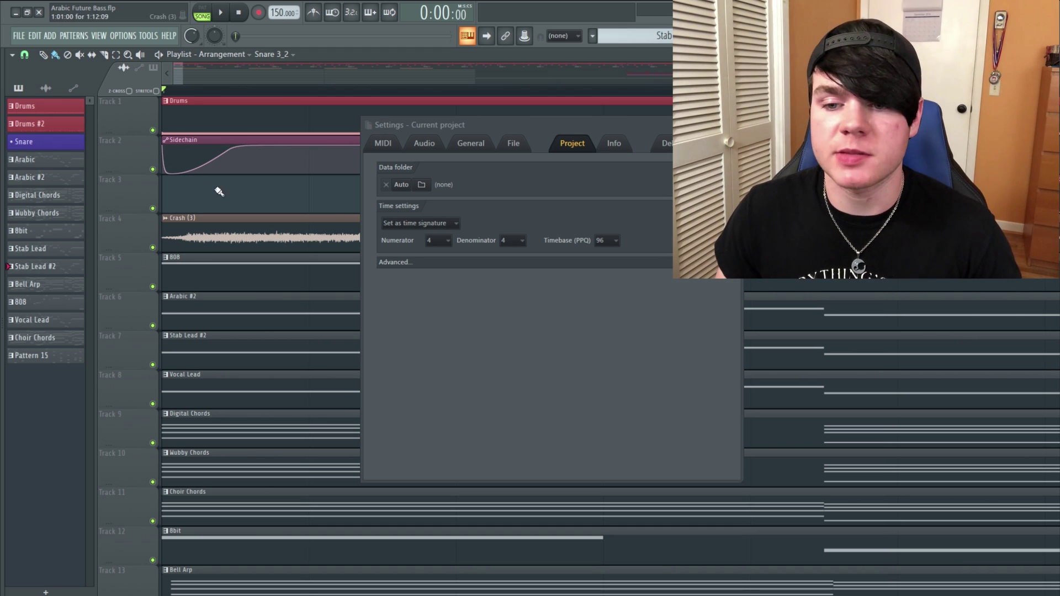
# Try a project timebase of 120 PPQ, compare the playlist, and return the timebase to 96 PPQ.
pyautogui.click(608, 239)
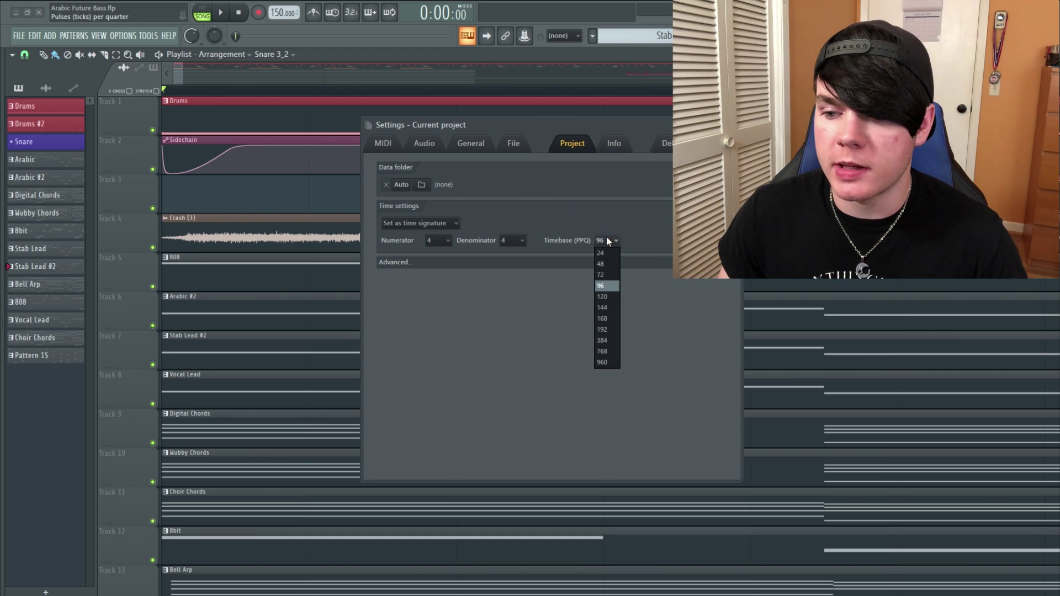
pyautogui.click(602, 298)
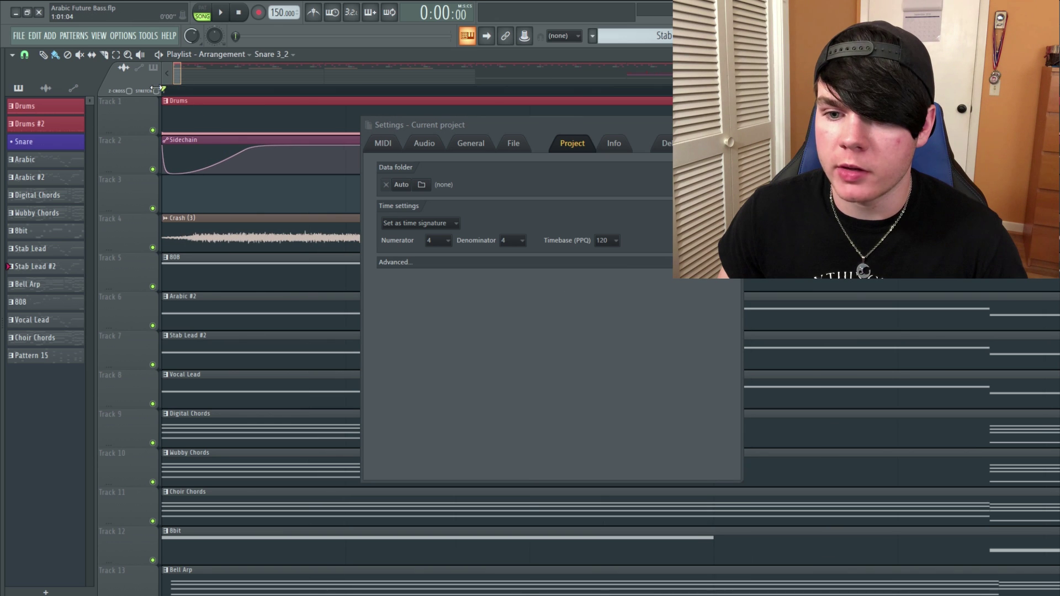
pyautogui.click(614, 243)
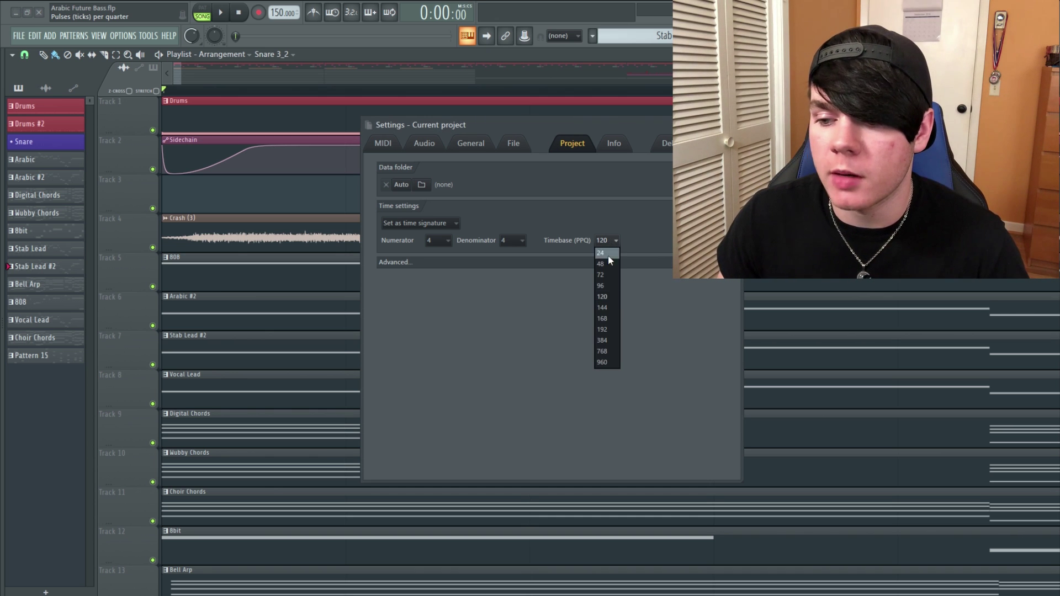
pyautogui.click(611, 289)
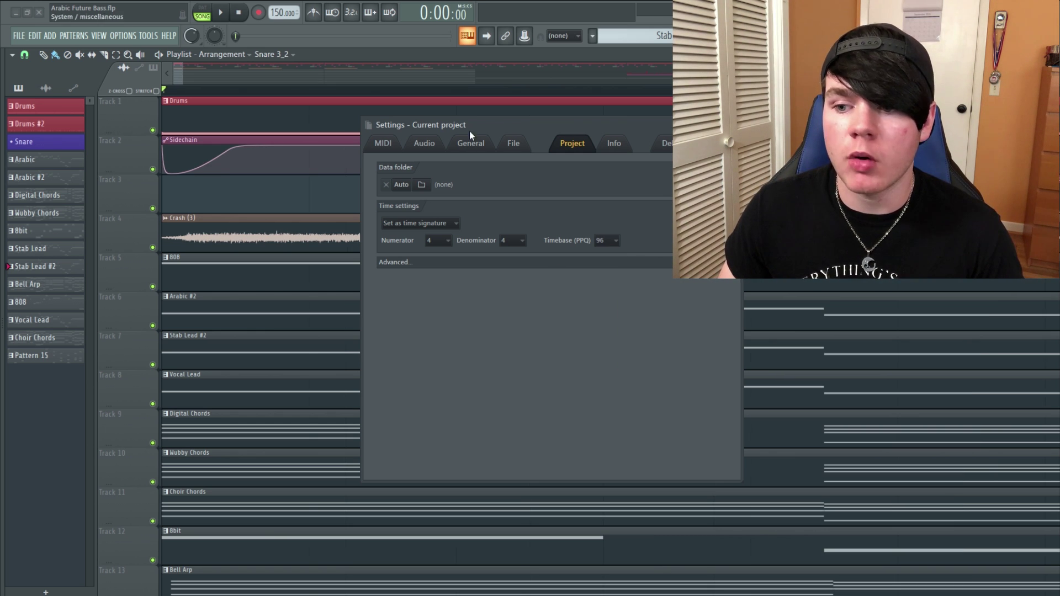
# Lower the project's timebase to 48 PPQ and to 24 PPQ to compare the effect on the playlist.
pyautogui.click(606, 240)
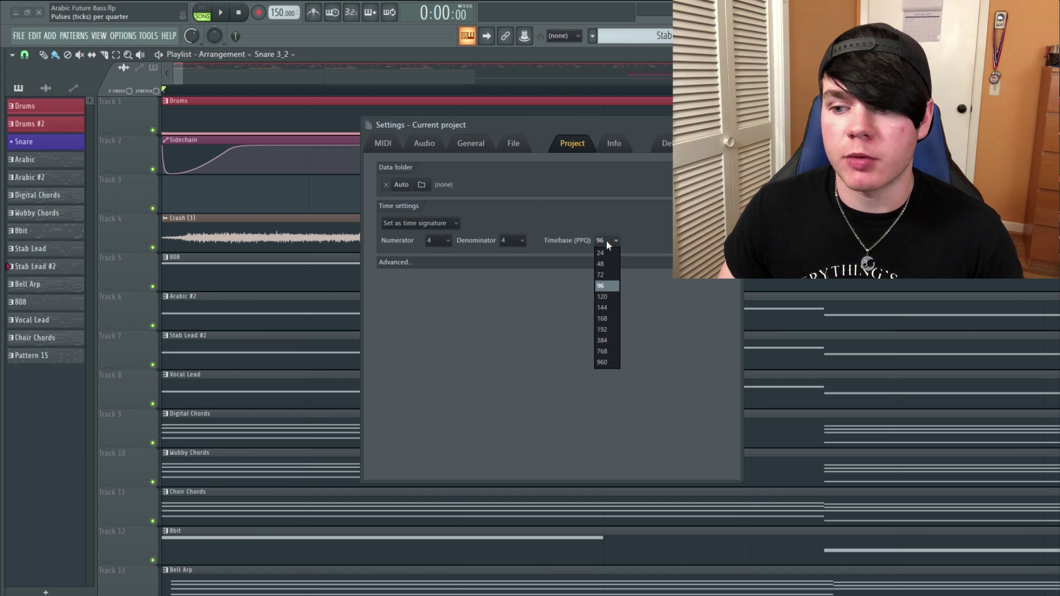
pyautogui.click(606, 265)
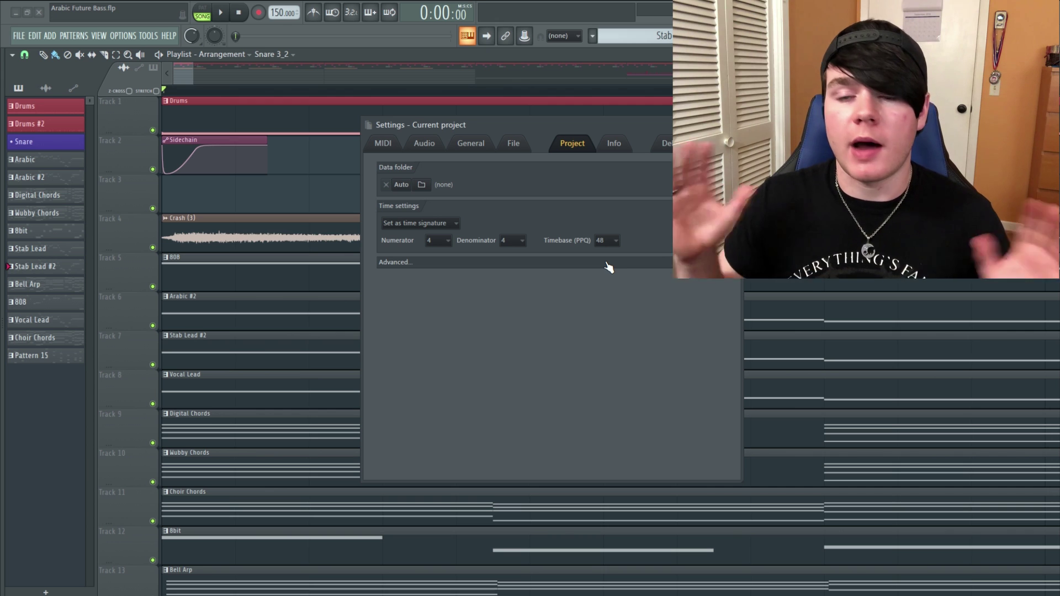
pyautogui.click(610, 244)
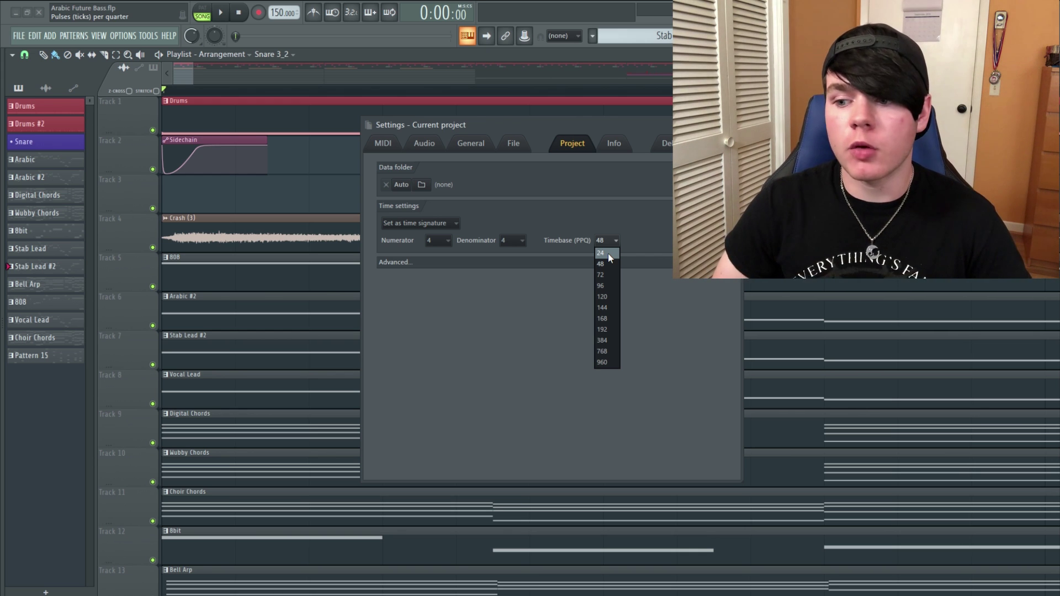
pyautogui.click(608, 253)
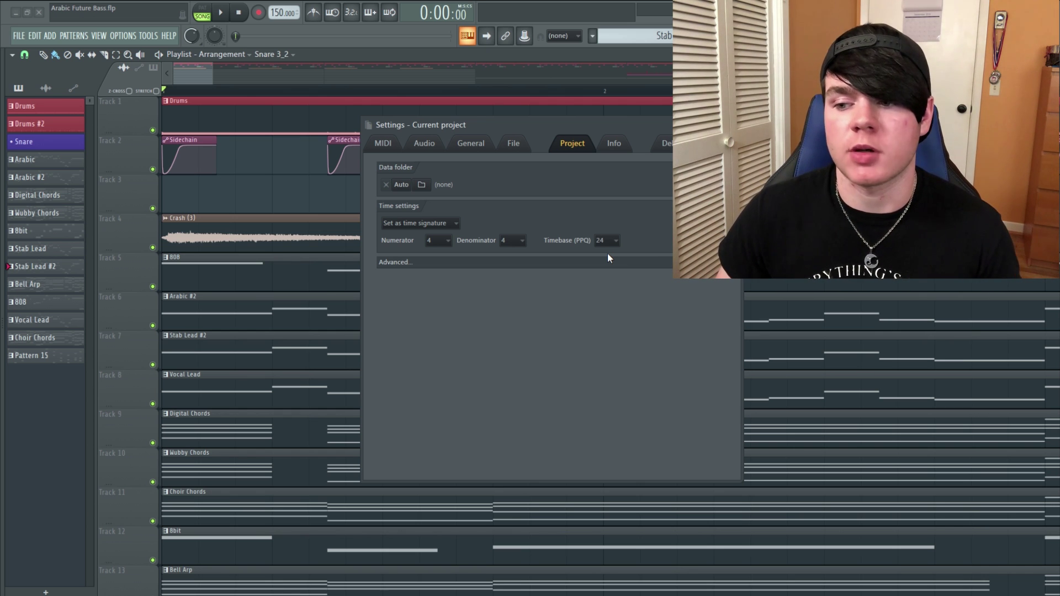
# Set the project's timebase to 48 PPQ and close the settings.
pyautogui.click(607, 241)
pyautogui.click(610, 265)
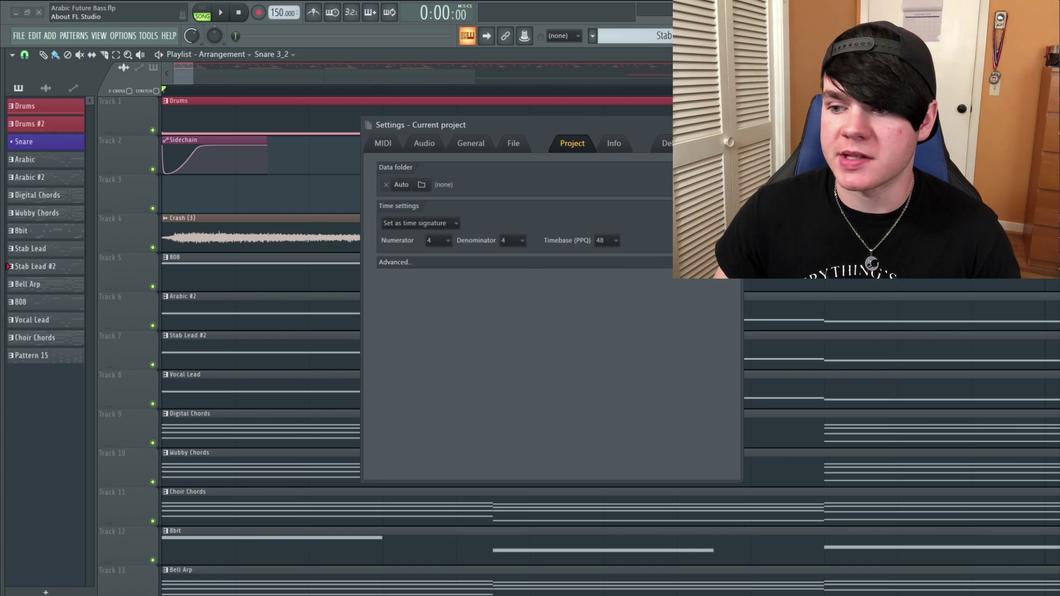
pyautogui.click(733, 125)
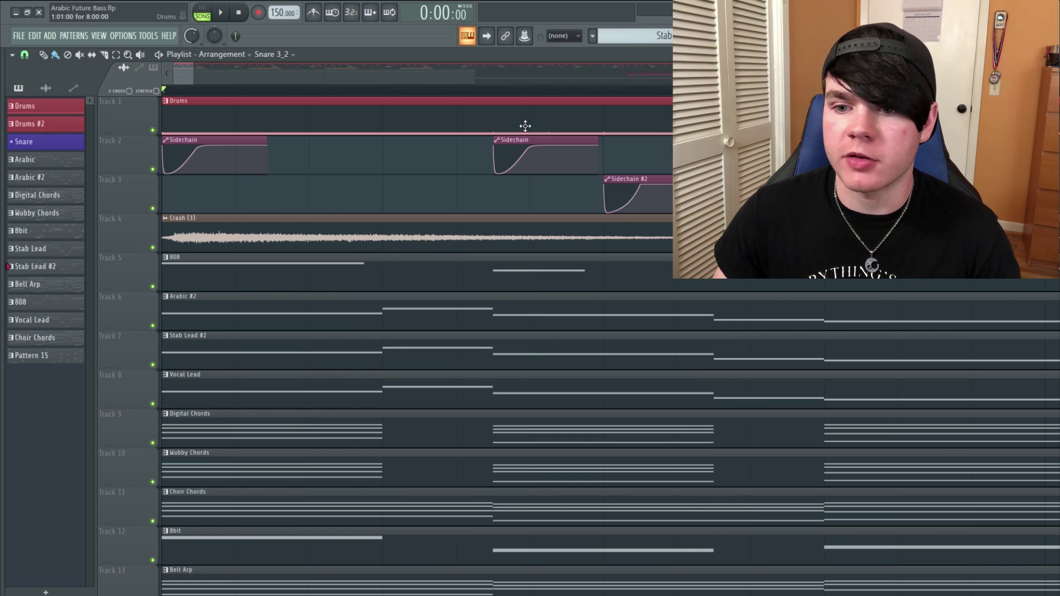
# Show the channel rack, look through its channels, and bring up the mixer.
pyautogui.moveTo(193, 73); pyautogui.dragTo(759, 116)
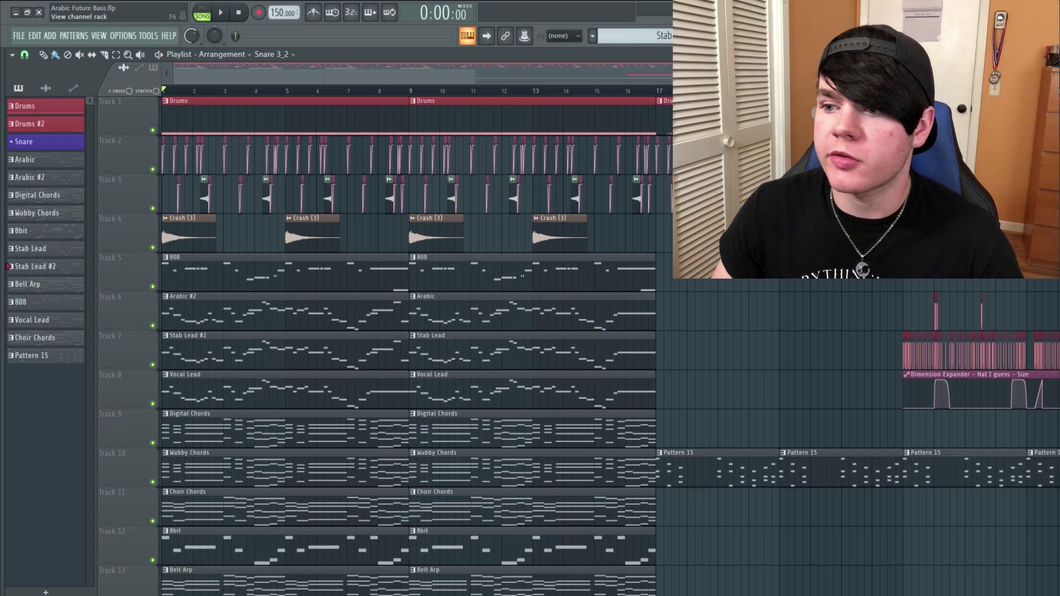
pyautogui.press('F6')
pyautogui.scroll(-2, 232, 257)
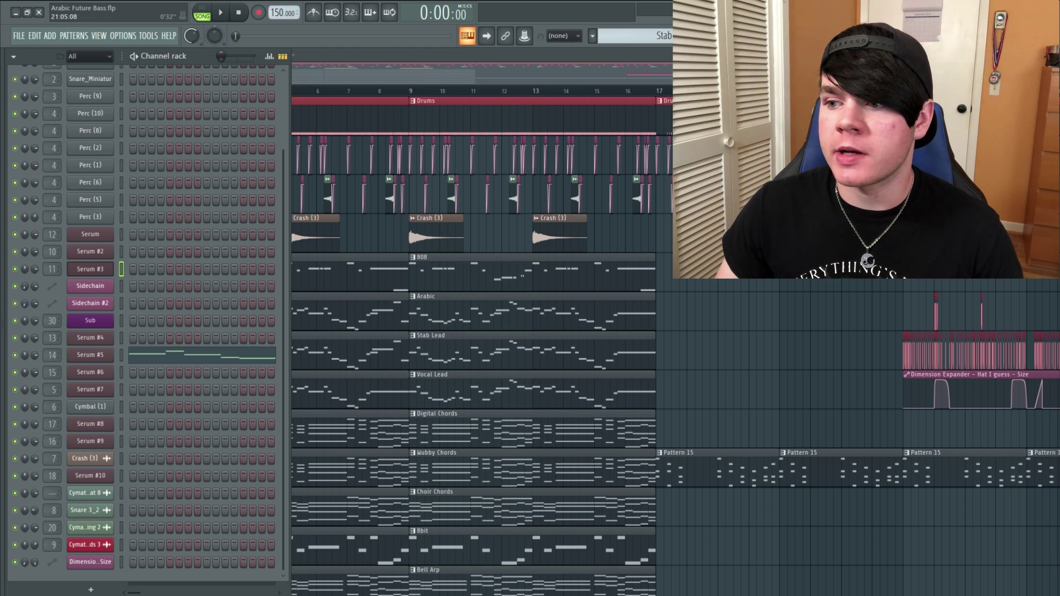
pyautogui.press('F9')
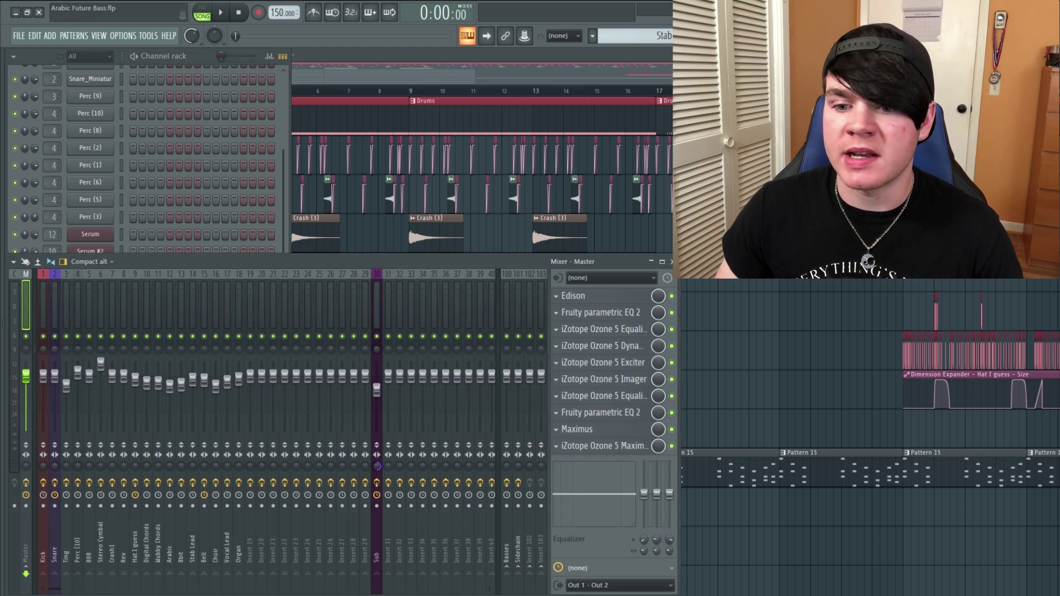
# Inspect the effect chains of the Wubby Chords track, the Master and mixer tracks 3 to 6.
pyautogui.click(160, 303)
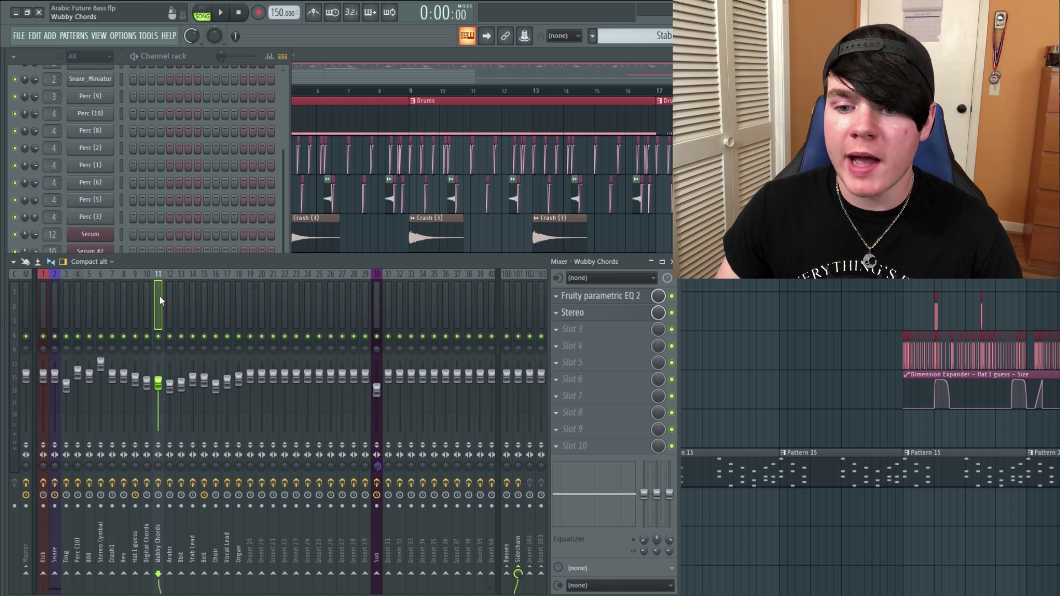
pyautogui.click(26, 298)
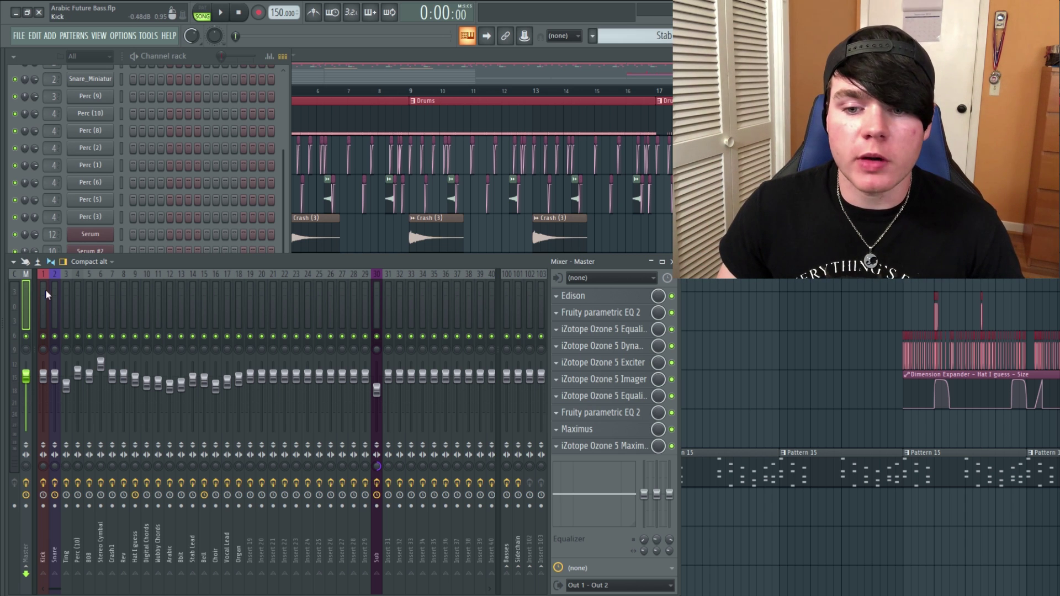
pyautogui.click(68, 296)
pyautogui.click(80, 291)
pyautogui.click(89, 288)
pyautogui.click(100, 286)
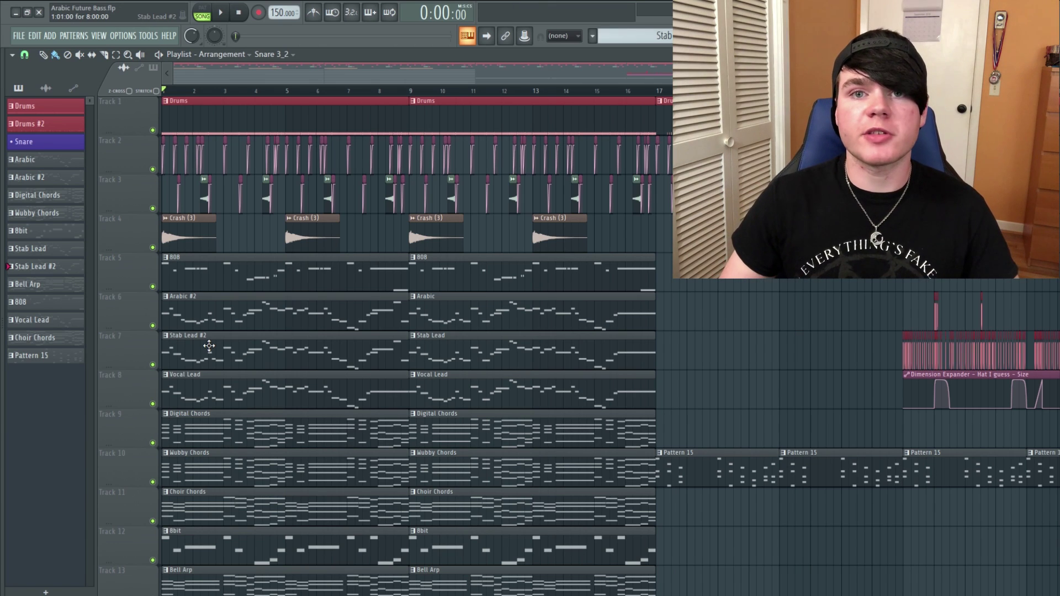
# Open the first Stab Lead #2 clip from the playlist in the piano roll.
pyautogui.doubleClick(208, 346)
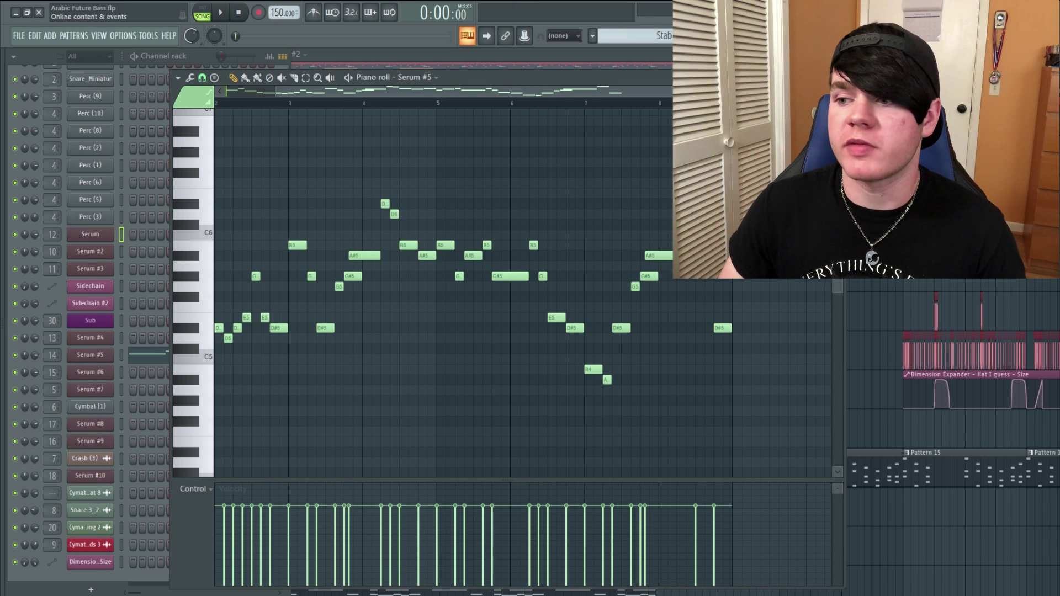
# Close the piano roll and briefly play the current pattern in pattern mode.
pyautogui.click(837, 78)
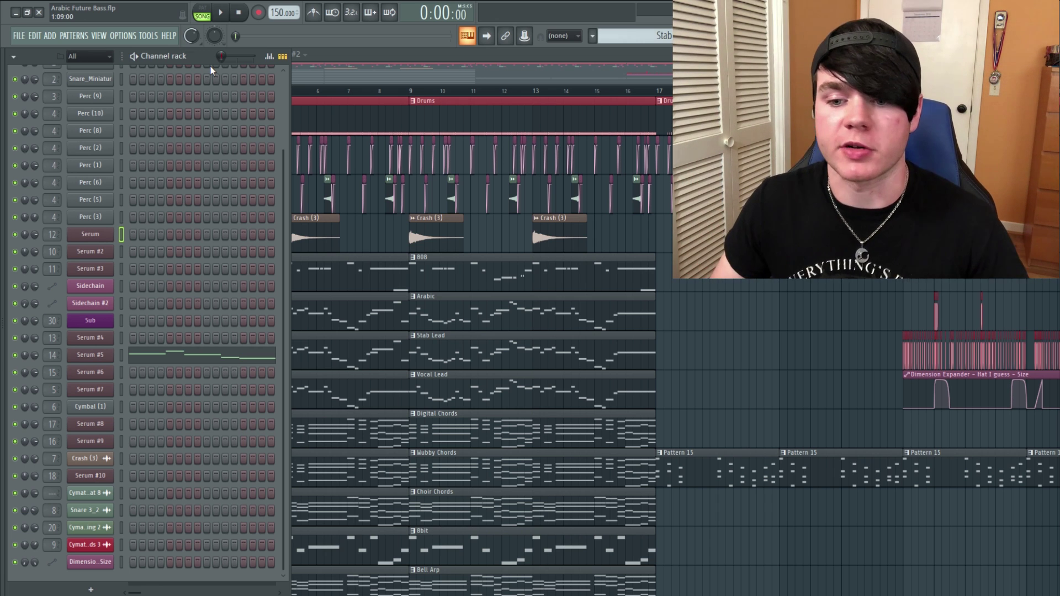
pyautogui.click(135, 56)
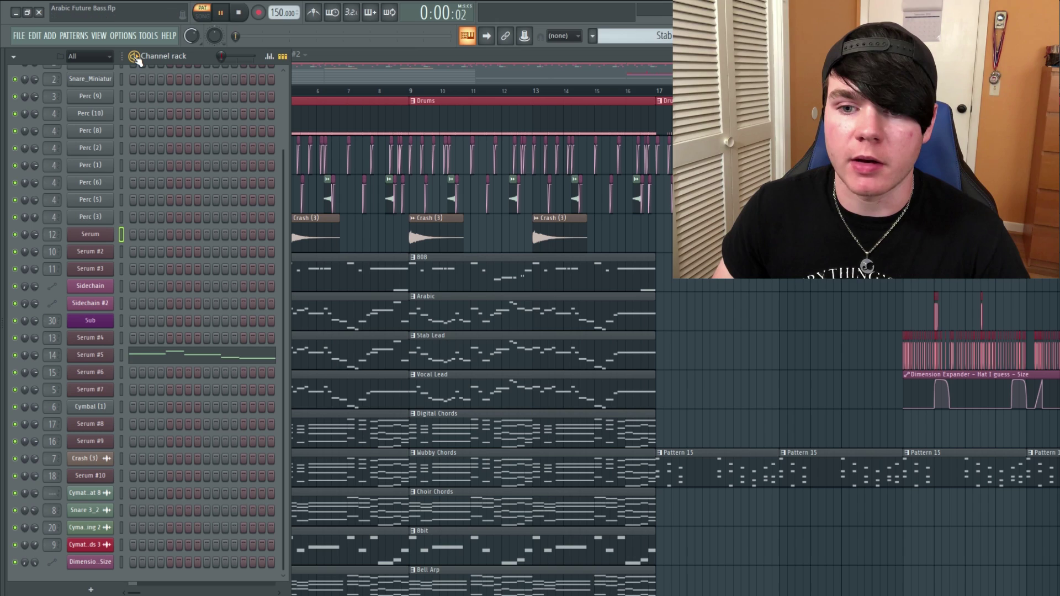
pyautogui.press('space')
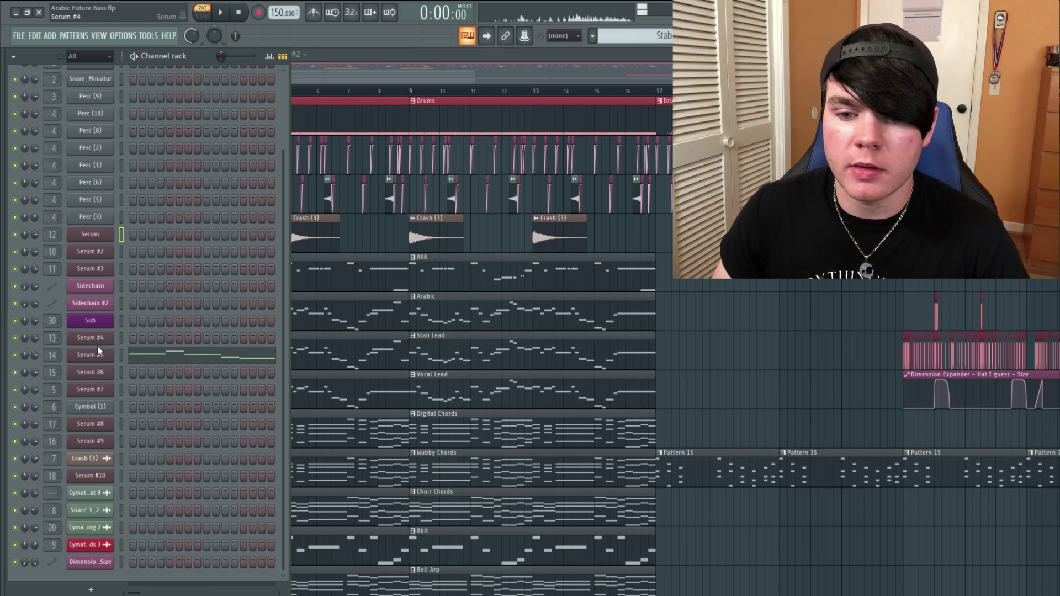
# Review the Processing and Settings options of the Serum #5 channel's plugin wrapper and return to the synth interface.
pyautogui.click(91, 352)
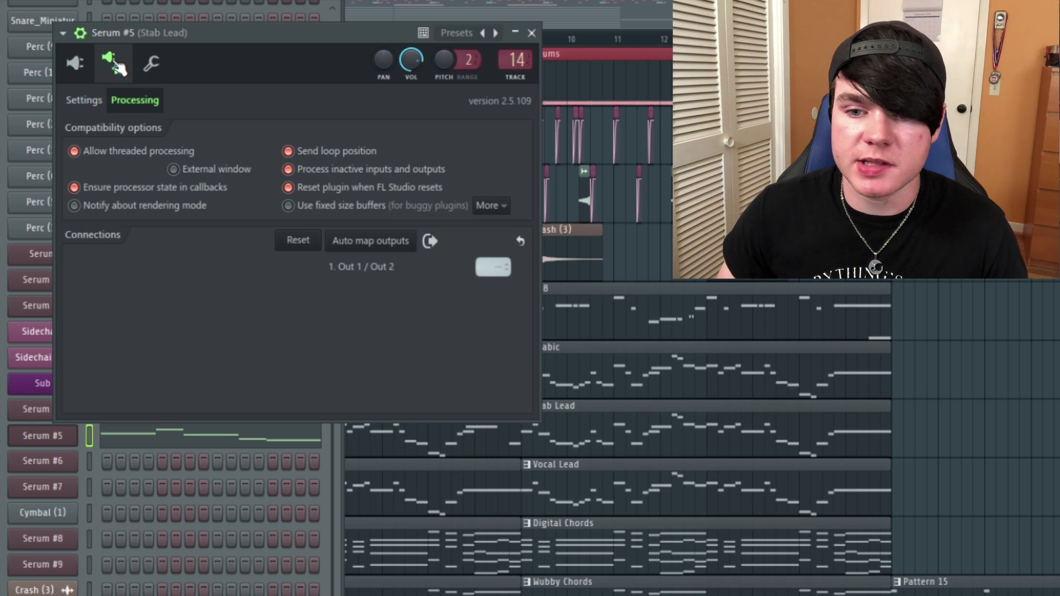
pyautogui.click(113, 64)
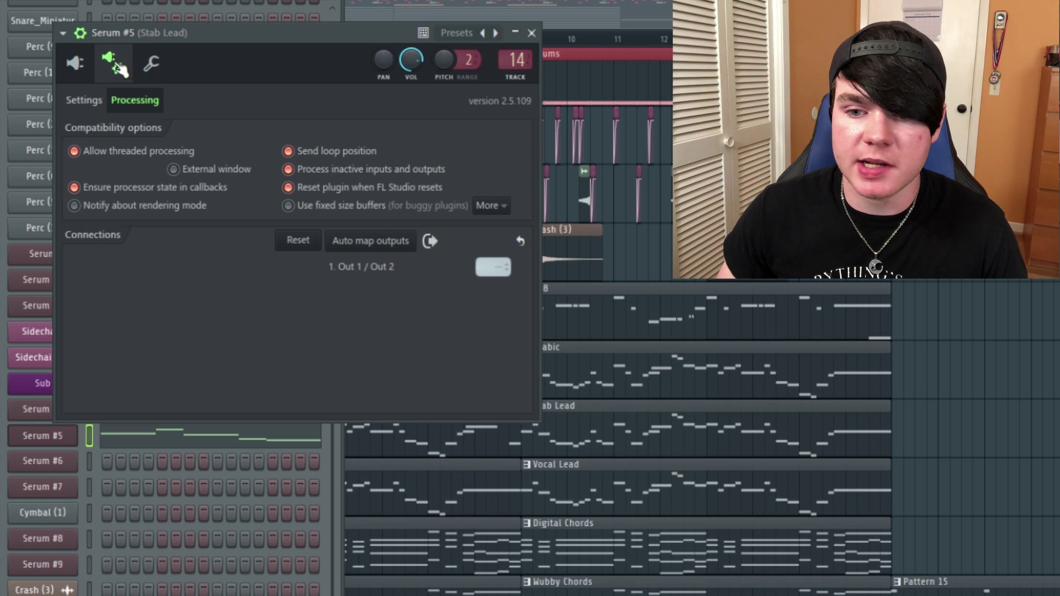
pyautogui.click(93, 101)
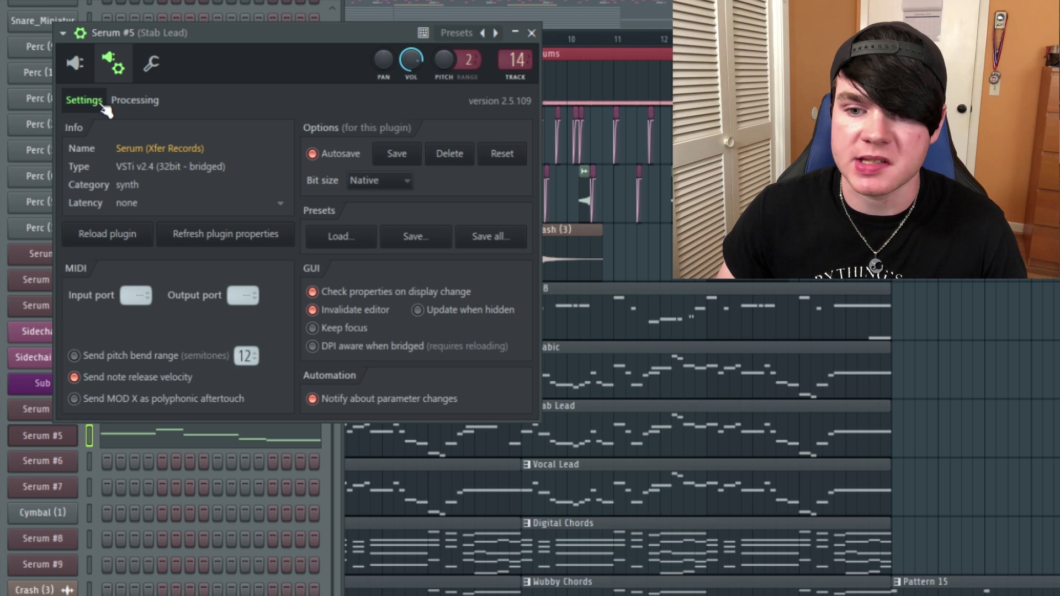
pyautogui.click(135, 102)
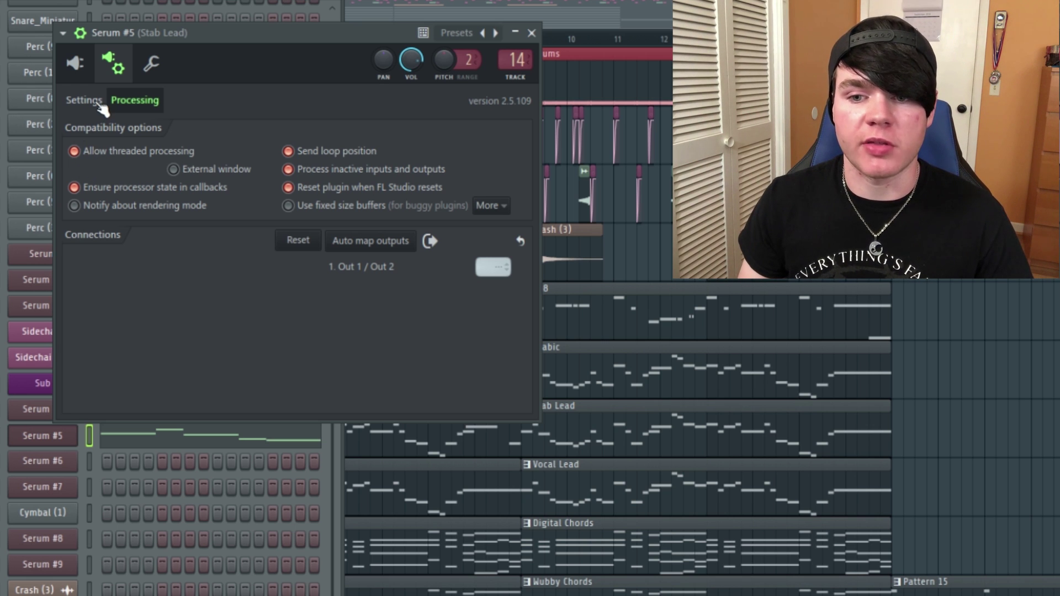
pyautogui.click(80, 65)
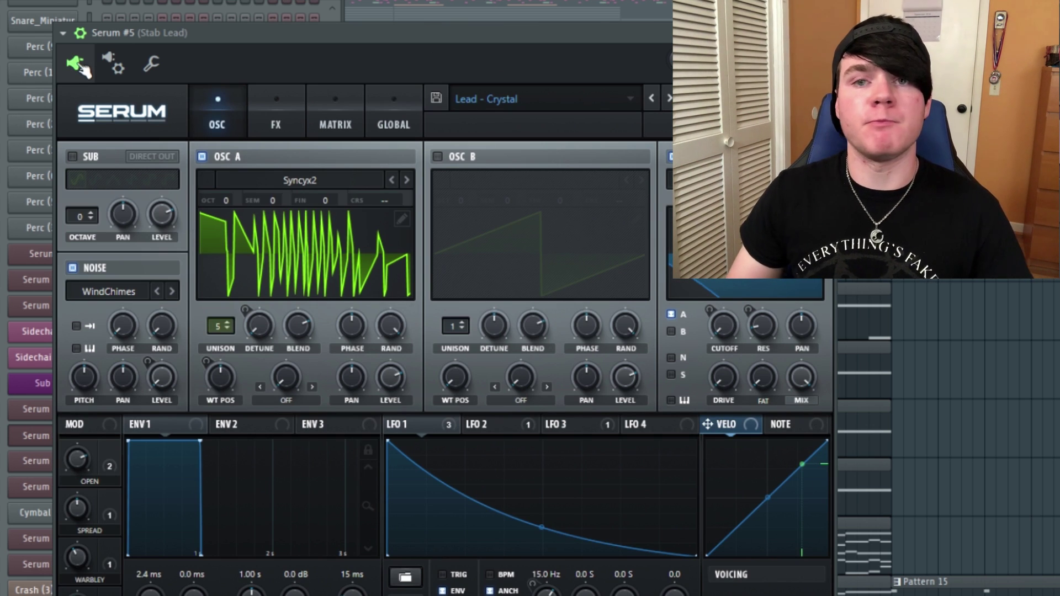